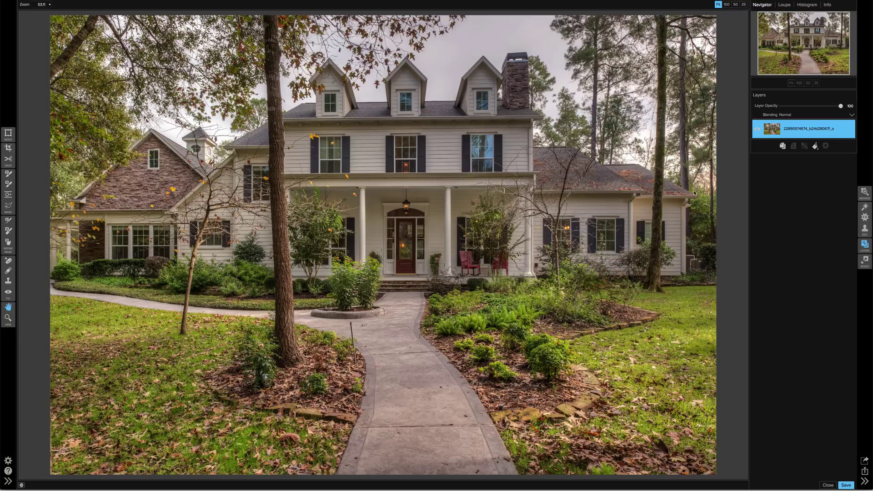
Open the photo for enhancement, apply automatic tone correction and raise Detail to 10.
{"action": "left_click", "coordinate": [865, 208]}
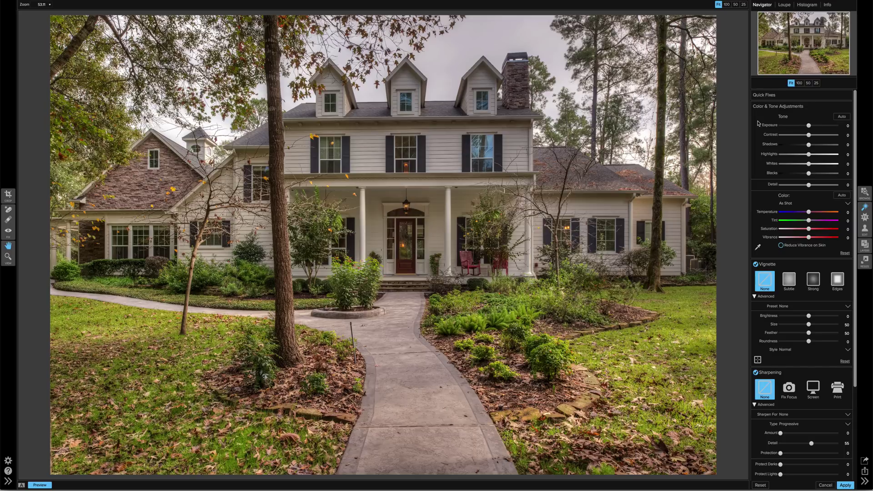
{"action": "left_click", "coordinate": [842, 117]}
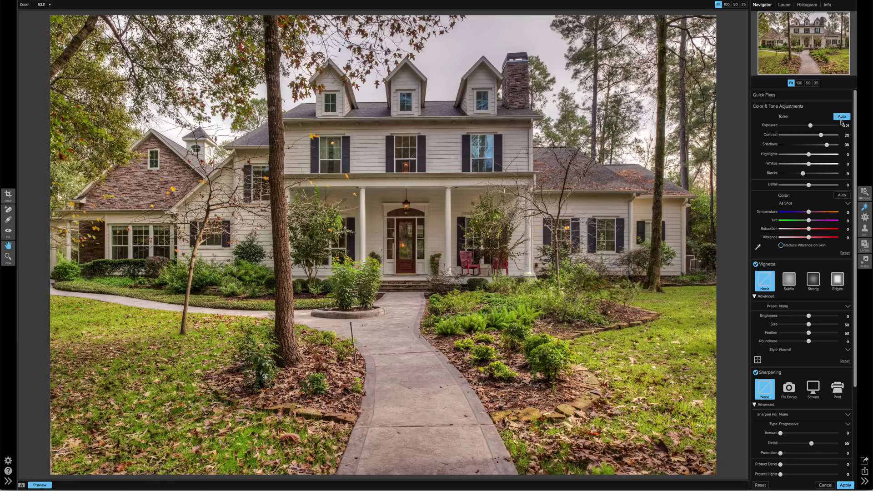
{"action": "left_click_drag", "start_coordinate": [808, 185], "coordinate": [811, 186]}
Level the photo along the horizontal line of the porch roof and apply the crop.
{"action": "left_click", "coordinate": [8, 194]}
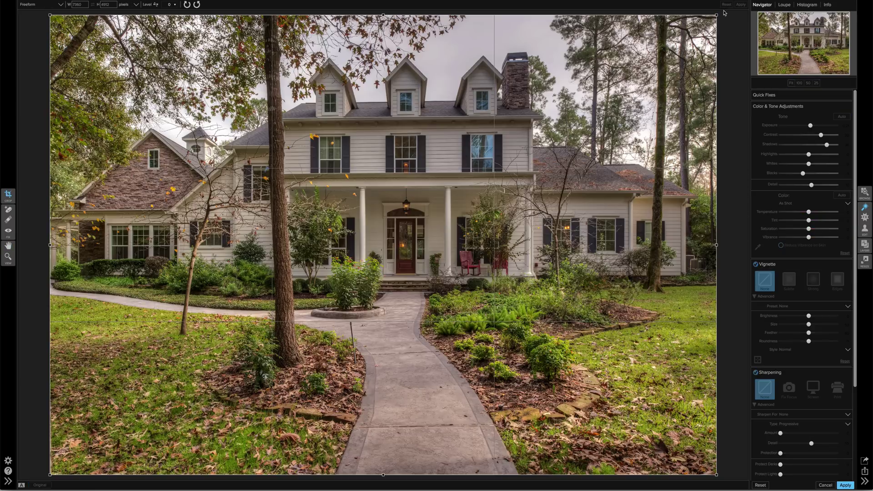
{"action": "left_click", "coordinate": [155, 5]}
{"action": "left_click_drag", "start_coordinate": [289, 176], "coordinate": [539, 174]}
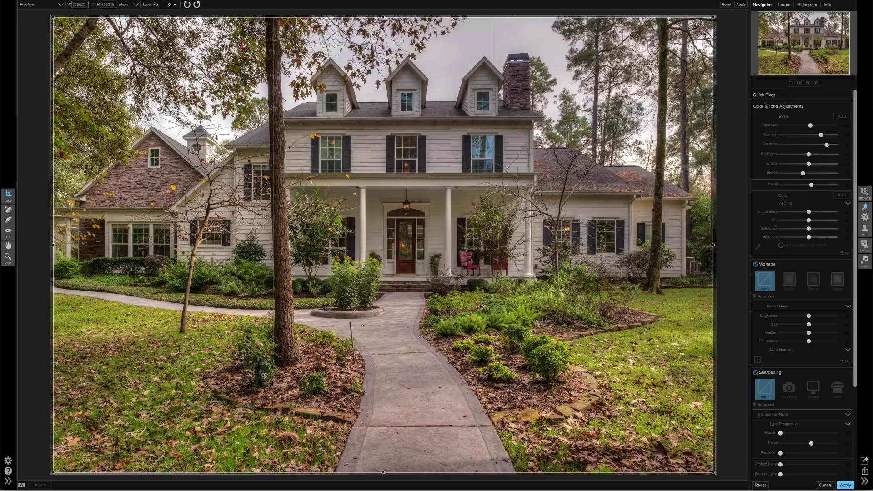
{"action": "left_click", "coordinate": [739, 5]}
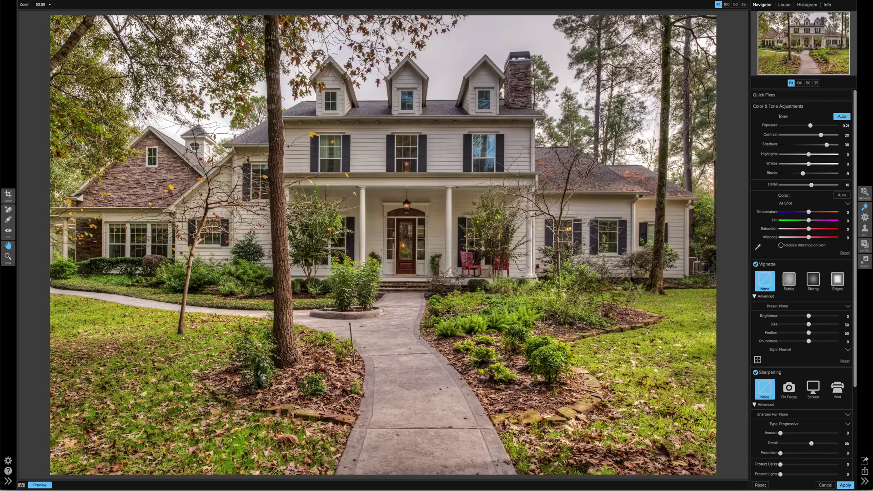
Erase the thin post beside the walkway and apply the enhancements as a new layer.
{"action": "left_click", "coordinate": [7, 210]}
{"action": "left_click_drag", "start_coordinate": [350, 324], "coordinate": [354, 364]}
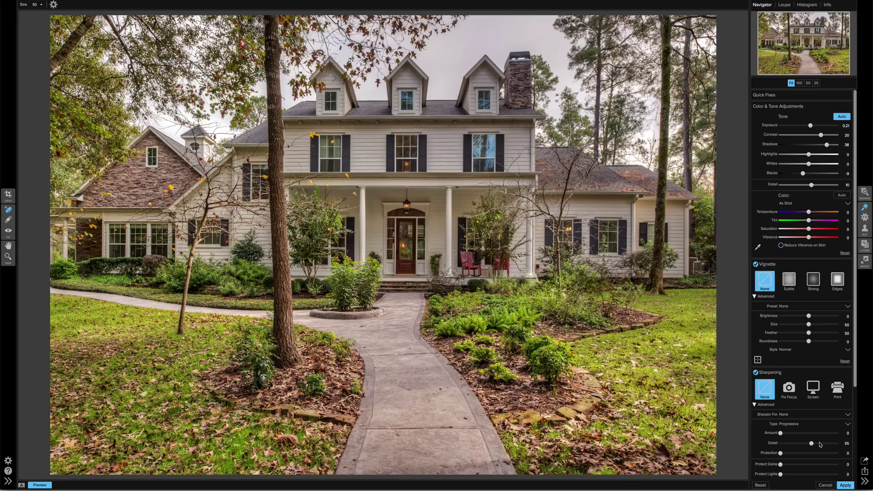
{"action": "left_click", "coordinate": [842, 486]}
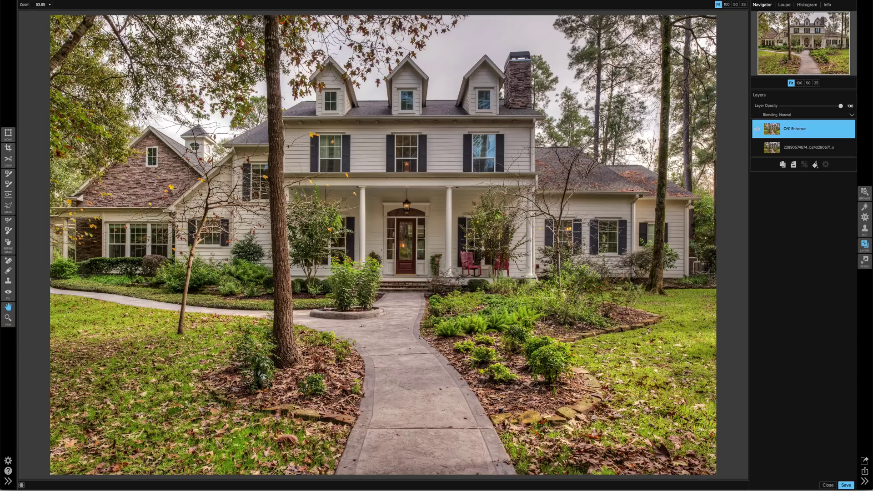
Browse the ON1 Extras backgrounds to the Skies folder.
{"action": "left_click", "coordinate": [7, 480]}
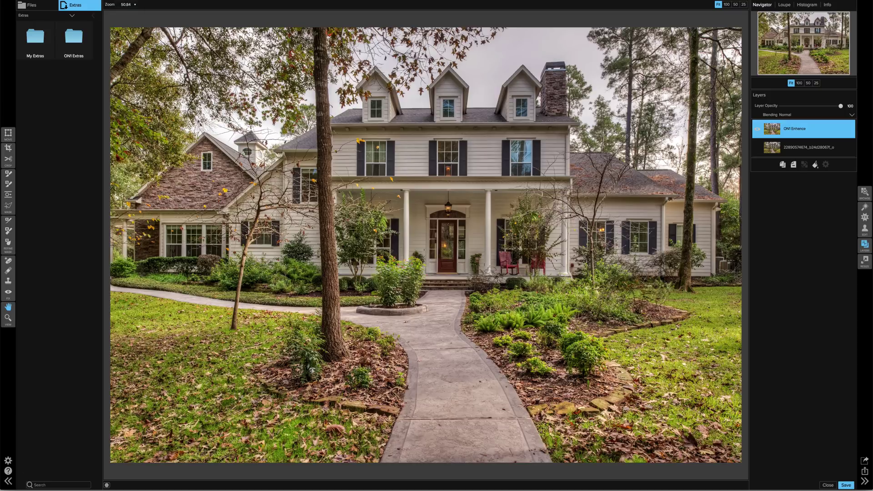
{"action": "left_click", "coordinate": [80, 38]}
{"action": "double_click", "coordinate": [79, 38]}
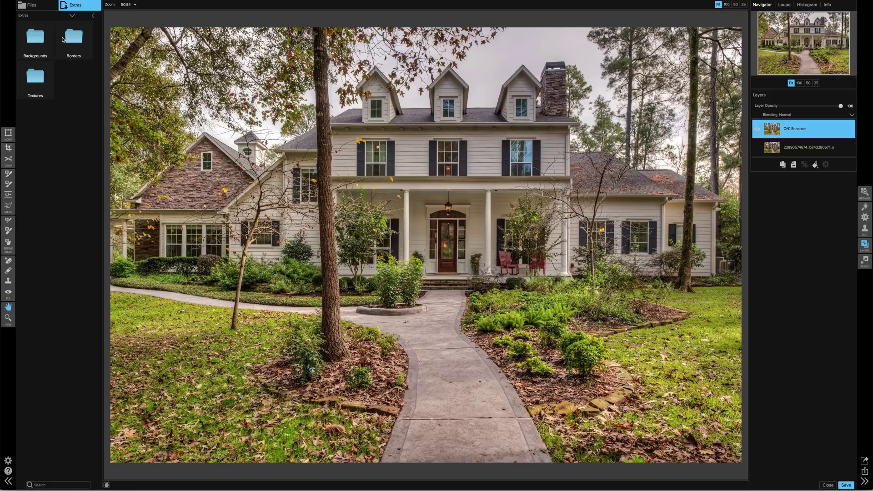
{"action": "left_click", "coordinate": [41, 40]}
{"action": "double_click", "coordinate": [41, 40]}
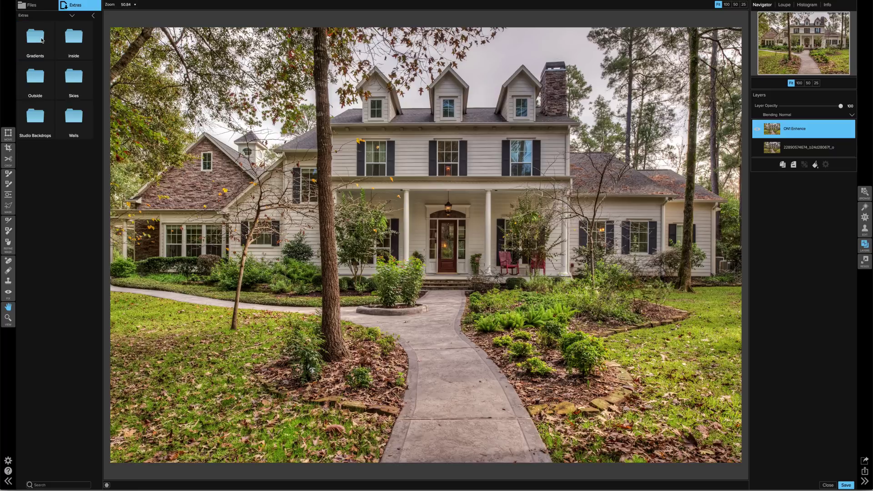
{"action": "left_click", "coordinate": [74, 78]}
{"action": "double_click", "coordinate": [74, 78]}
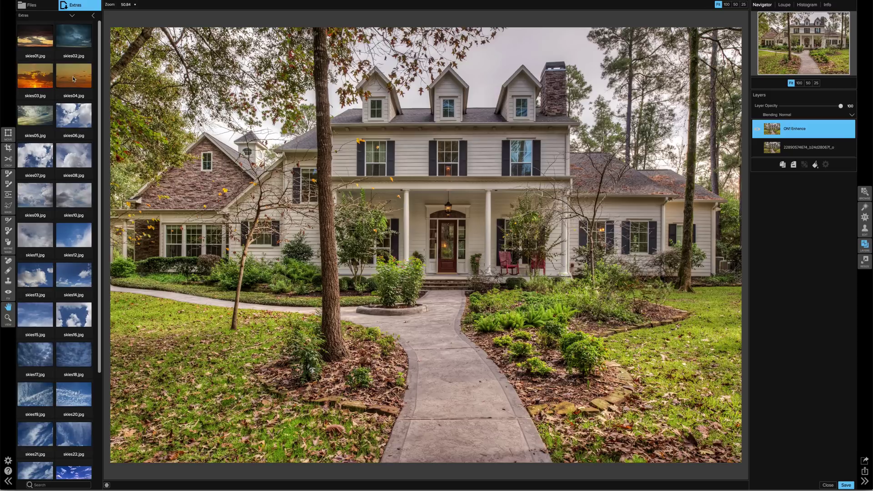
Add skies09.jpg from the Skies collection to the document as a new layer.
{"action": "scroll", "coordinate": [67, 69], "scroll_direction": "down", "scroll_amount": 5}
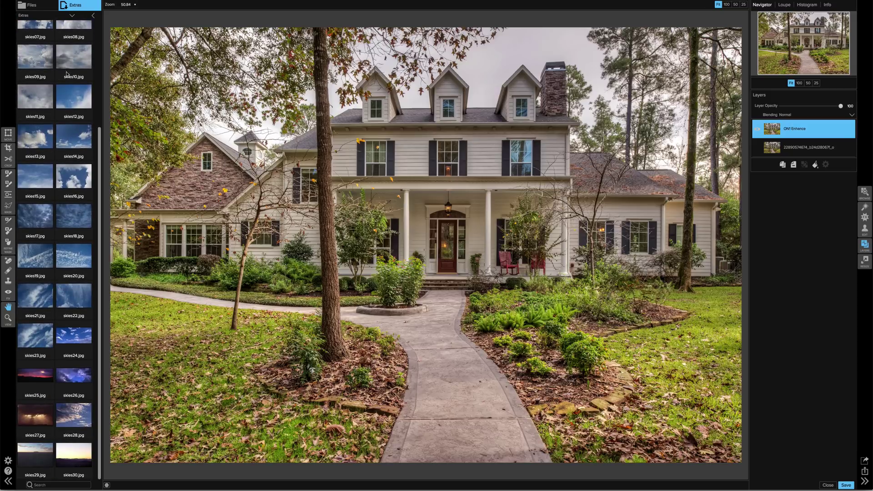
{"action": "scroll", "coordinate": [67, 81], "scroll_direction": "up", "scroll_amount": 2}
{"action": "scroll", "coordinate": [67, 82], "scroll_direction": "up", "scroll_amount": 2}
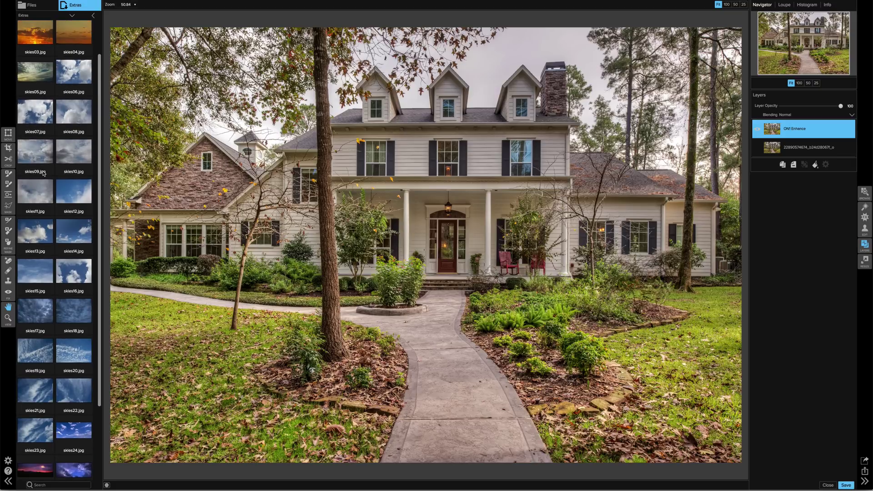
{"action": "left_click_drag", "start_coordinate": [40, 156], "coordinate": [346, 171]}
{"action": "left_click", "coordinate": [373, 212]}
{"action": "left_click", "coordinate": [490, 312]}
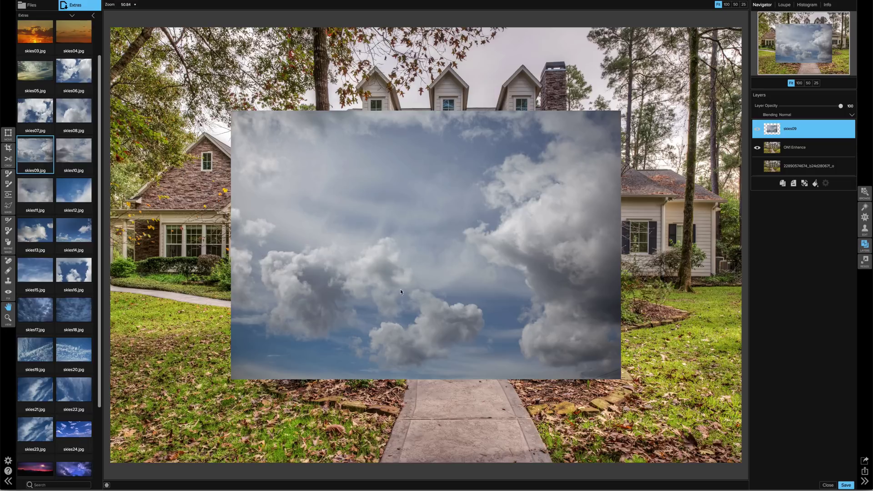
Scale the skies09 layer to fill the canvas and place it beneath the ON1 Enhance layer.
{"action": "left_click", "coordinate": [10, 132]}
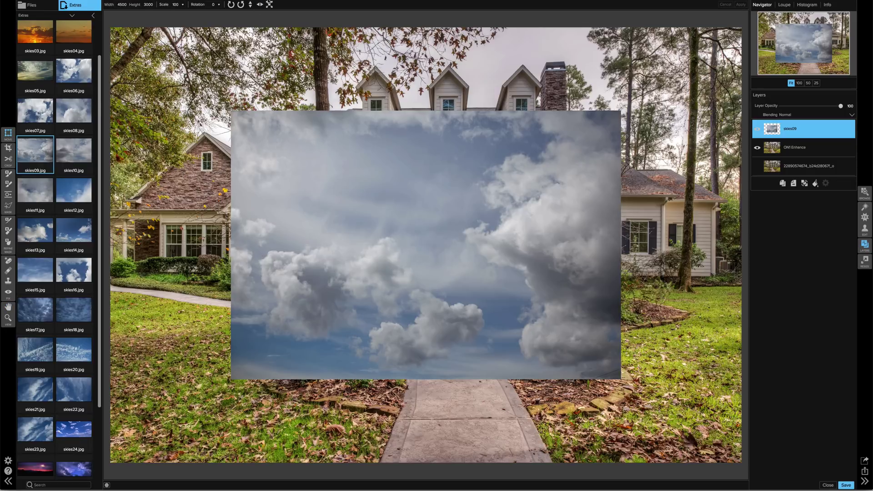
{"action": "left_click", "coordinate": [270, 5]}
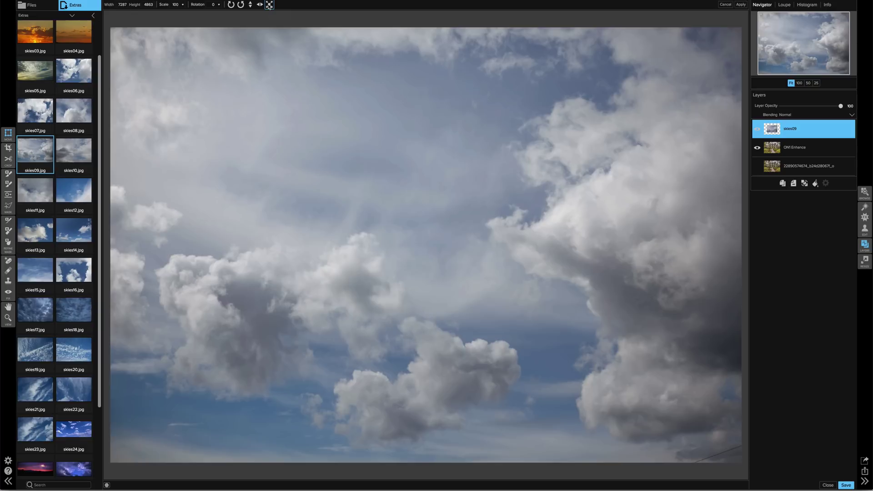
{"action": "left_click", "coordinate": [740, 5]}
{"action": "left_click_drag", "start_coordinate": [796, 131], "coordinate": [796, 151]}
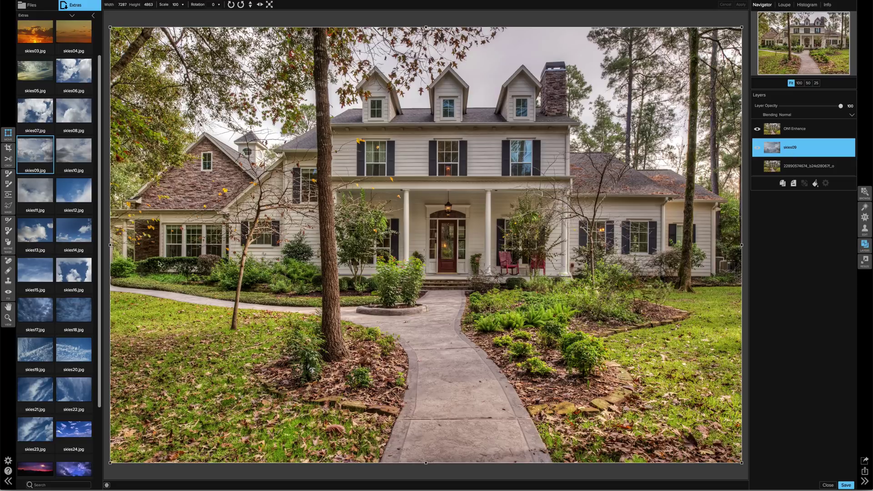
{"action": "left_click", "coordinate": [8, 481]}
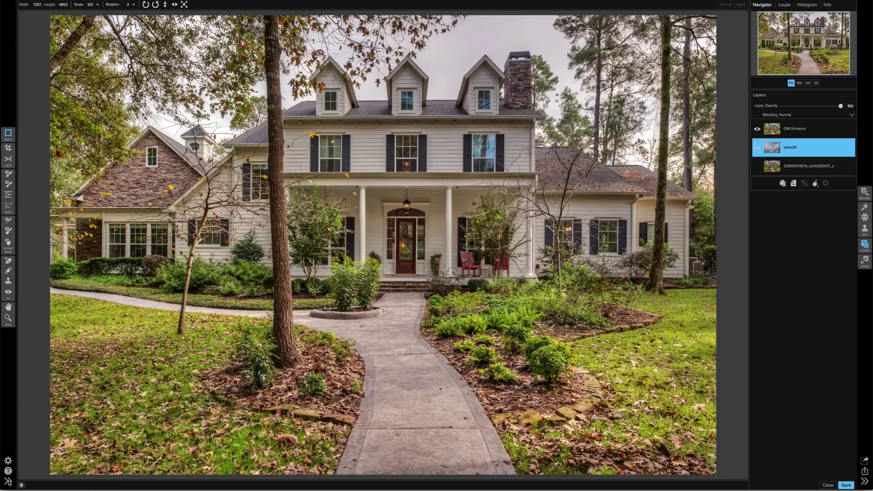
Mask out the original sky around the dormers and chimney on the ON1 Enhance layer, using a size 600 Paint Out brush with Perfect Brush enabled.
{"action": "left_click", "coordinate": [799, 130]}
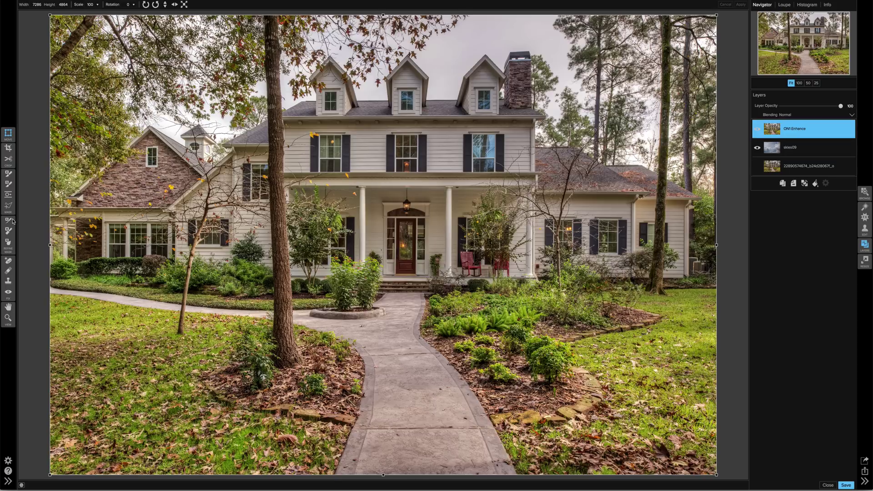
{"action": "left_click", "coordinate": [9, 174]}
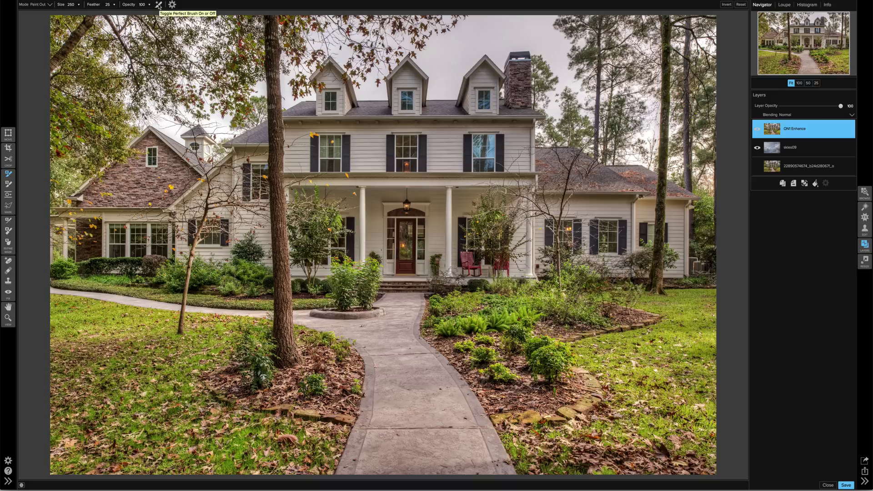
{"action": "left_click", "coordinate": [159, 5]}
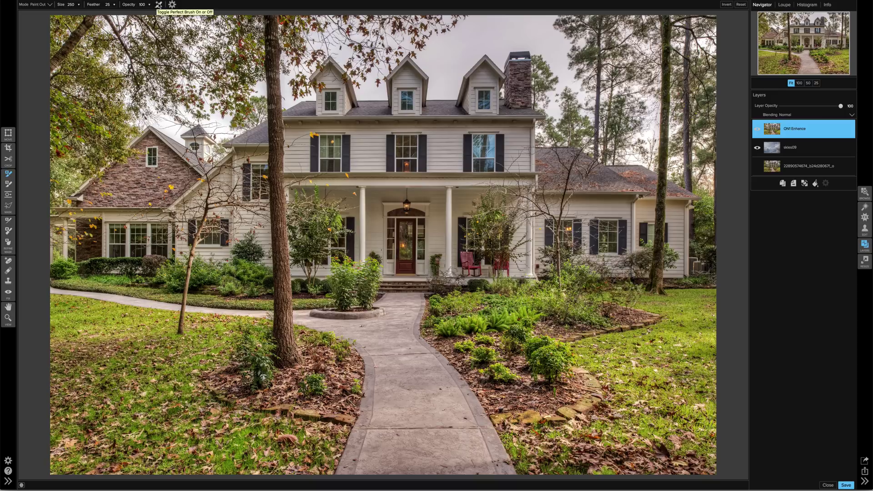
{"action": "left_click", "coordinate": [159, 5]}
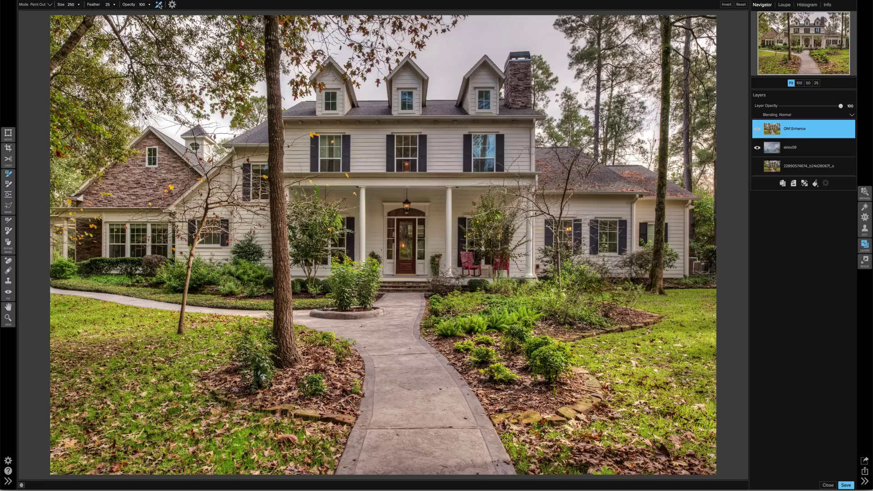
{"action": "scroll", "coordinate": [431, 47], "scroll_direction": "up", "scroll_amount": 7}
{"action": "left_click_drag", "start_coordinate": [447, 51], "coordinate": [448, 50]}
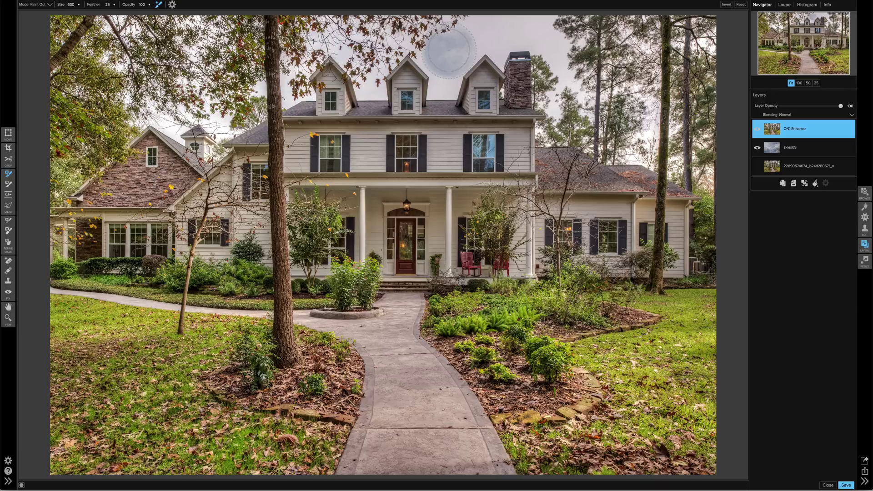
{"action": "mouse_move", "coordinate": [448, 50]}
{"action": "left_mouse_down"}
{"action": "mouse_move", "coordinate": [493, 31]}
{"action": "mouse_move", "coordinate": [505, 45]}
{"action": "mouse_move", "coordinate": [496, 51]}
{"action": "mouse_move", "coordinate": [528, 34]}
{"action": "mouse_move", "coordinate": [561, 55]}
{"action": "mouse_move", "coordinate": [564, 86]}
{"action": "mouse_move", "coordinate": [560, 66]}
{"action": "left_mouse_up"}
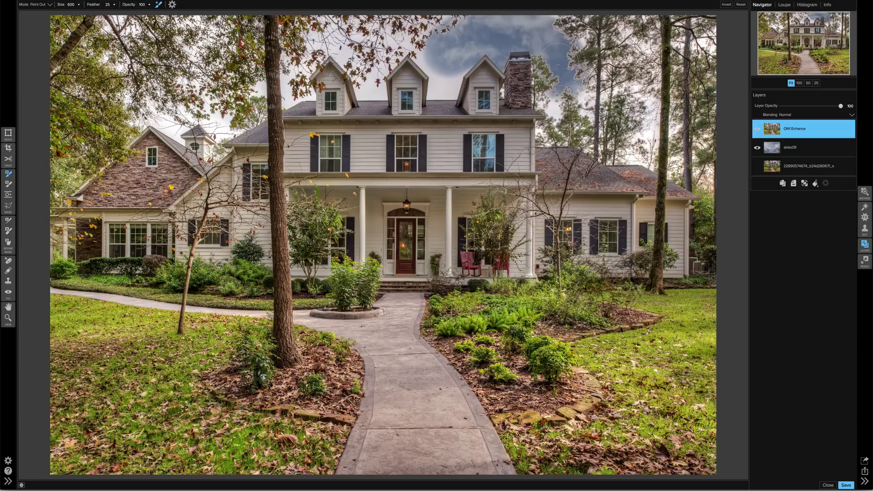
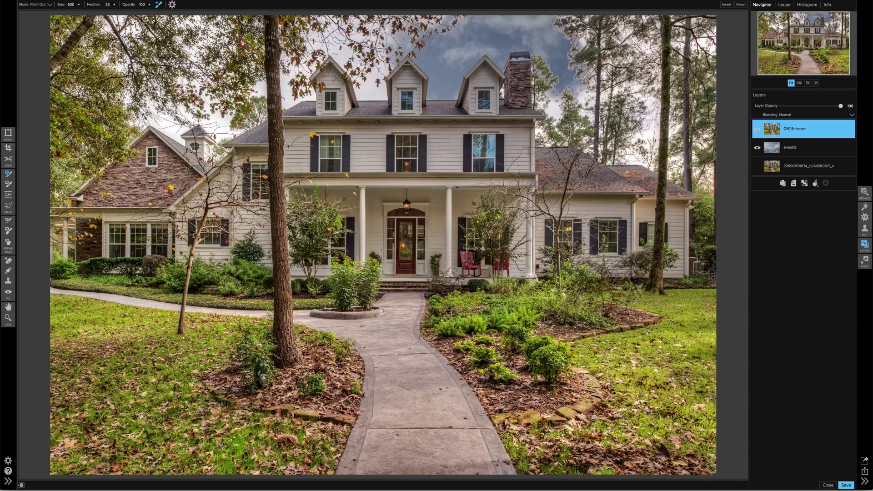
Paint out the remaining original sky above the dormers and between the trees on both sides of the house.
{"action": "mouse_move", "coordinate": [409, 45]}
{"action": "left_mouse_down"}
{"action": "mouse_move", "coordinate": [300, 43]}
{"action": "mouse_move", "coordinate": [359, 68]}
{"action": "mouse_move", "coordinate": [371, 86]}
{"action": "mouse_move", "coordinate": [364, 95]}
{"action": "mouse_move", "coordinate": [323, 53]}
{"action": "mouse_move", "coordinate": [273, 91]}
{"action": "mouse_move", "coordinate": [307, 95]}
{"action": "left_mouse_up"}
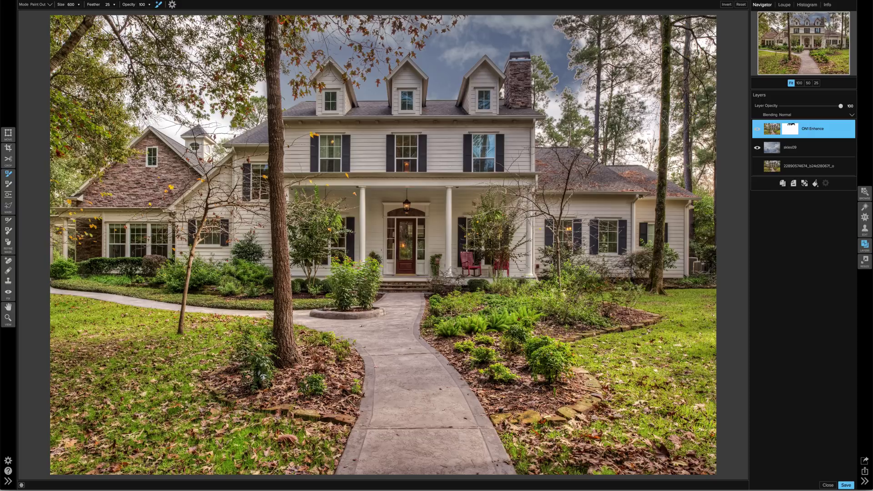
{"action": "mouse_move", "coordinate": [661, 129]}
{"action": "left_mouse_down"}
{"action": "mouse_move", "coordinate": [645, 103]}
{"action": "mouse_move", "coordinate": [646, 48]}
{"action": "mouse_move", "coordinate": [596, 19]}
{"action": "left_mouse_up"}
{"action": "mouse_move", "coordinate": [596, 50]}
{"action": "left_mouse_down"}
{"action": "mouse_move", "coordinate": [618, 89]}
{"action": "mouse_move", "coordinate": [632, 145]}
{"action": "mouse_move", "coordinate": [649, 150]}
{"action": "mouse_move", "coordinate": [664, 27]}
{"action": "mouse_move", "coordinate": [718, 46]}
{"action": "mouse_move", "coordinate": [703, 176]}
{"action": "mouse_move", "coordinate": [586, 150]}
{"action": "mouse_move", "coordinate": [545, 128]}
{"action": "mouse_move", "coordinate": [553, 113]}
{"action": "mouse_move", "coordinate": [568, 120]}
{"action": "mouse_move", "coordinate": [543, 104]}
{"action": "mouse_move", "coordinate": [589, 117]}
{"action": "mouse_move", "coordinate": [584, 97]}
{"action": "mouse_move", "coordinate": [600, 75]}
{"action": "mouse_move", "coordinate": [584, 43]}
{"action": "mouse_move", "coordinate": [645, 37]}
{"action": "mouse_move", "coordinate": [645, 91]}
{"action": "mouse_move", "coordinate": [632, 136]}
{"action": "mouse_move", "coordinate": [689, 125]}
{"action": "mouse_move", "coordinate": [714, 177]}
{"action": "mouse_move", "coordinate": [718, 50]}
{"action": "mouse_move", "coordinate": [684, 50]}
{"action": "mouse_move", "coordinate": [668, 34]}
{"action": "mouse_move", "coordinate": [601, 34]}
{"action": "left_mouse_up"}
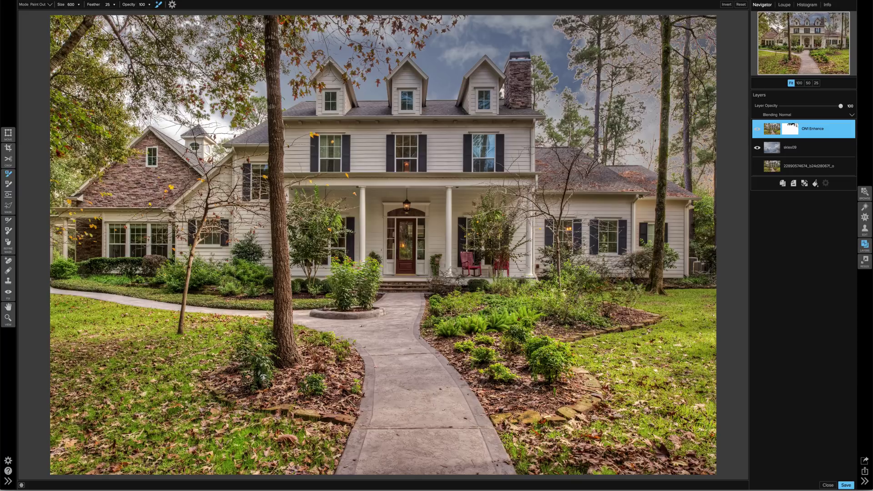
{"action": "mouse_move", "coordinate": [172, 136]}
{"action": "left_mouse_down"}
{"action": "mouse_move", "coordinate": [132, 104]}
{"action": "mouse_move", "coordinate": [113, 50]}
{"action": "left_mouse_up"}
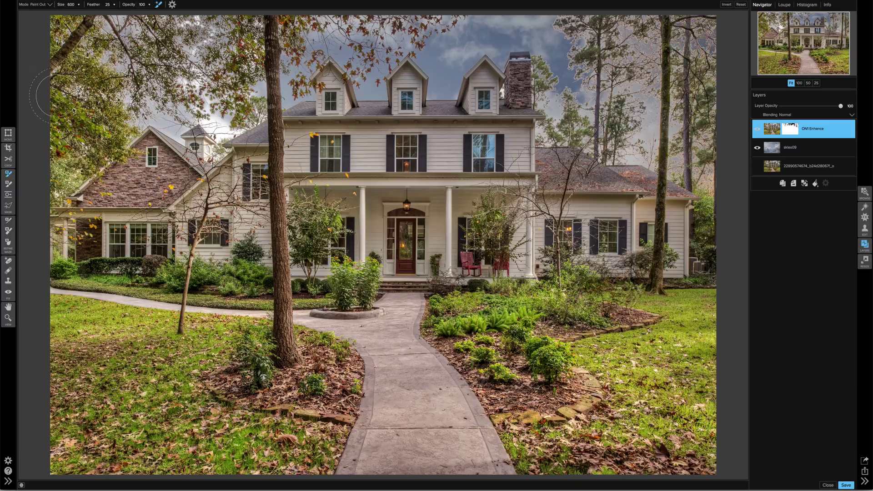
{"action": "mouse_move", "coordinate": [204, 36]}
{"action": "left_mouse_down"}
{"action": "mouse_move", "coordinate": [204, 75]}
{"action": "mouse_move", "coordinate": [191, 100]}
{"action": "mouse_move", "coordinate": [233, 110]}
{"action": "left_mouse_up"}
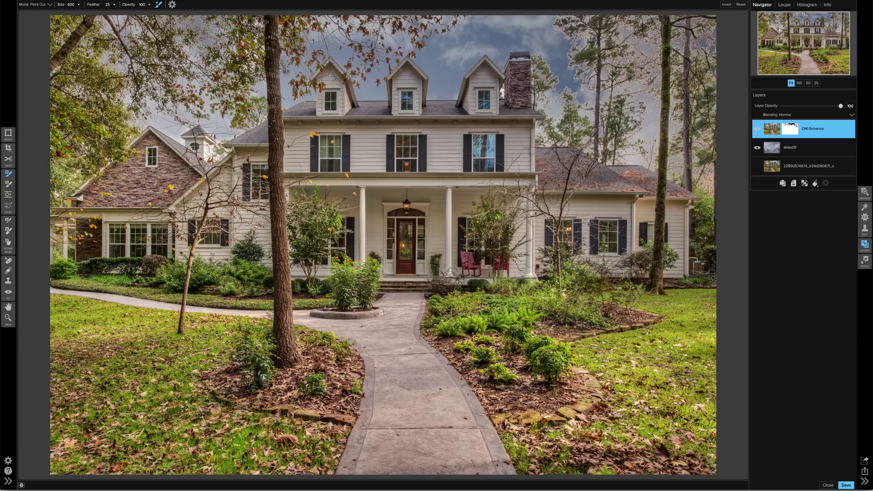
{"action": "key", "text": "bracketleft"}
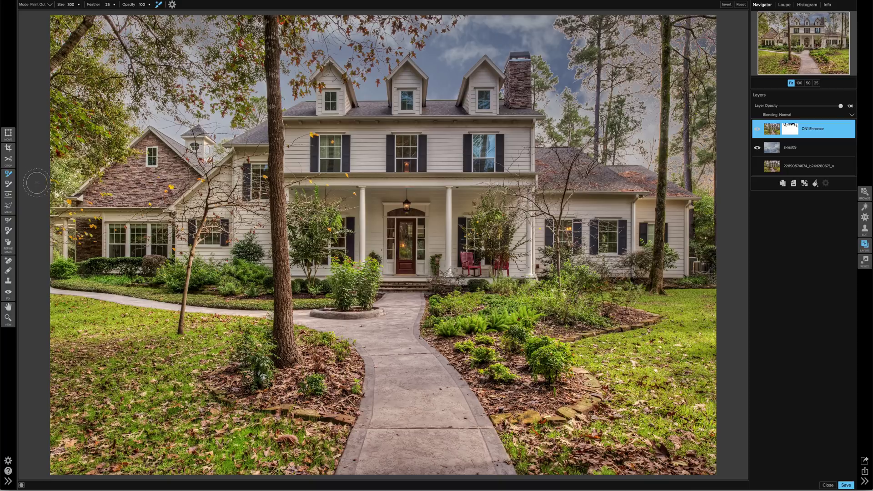
Refine the mask over the trees right of the chimney with the Refine Brush in Paint Out mode at size 250.
{"action": "left_click", "coordinate": [8, 222]}
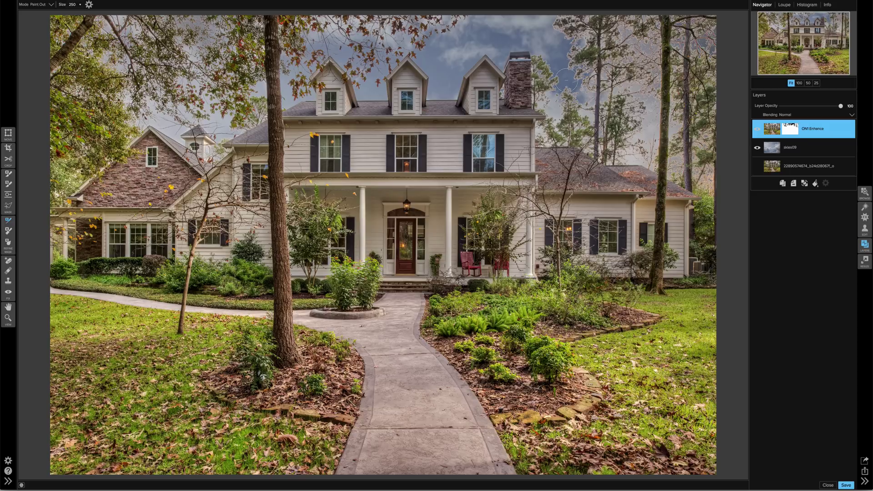
{"action": "left_click", "coordinate": [89, 5]}
{"action": "mouse_move", "coordinate": [540, 57]}
{"action": "left_mouse_down"}
{"action": "mouse_move", "coordinate": [541, 99]}
{"action": "mouse_move", "coordinate": [554, 128]}
{"action": "mouse_move", "coordinate": [544, 133]}
{"action": "mouse_move", "coordinate": [586, 140]}
{"action": "mouse_move", "coordinate": [586, 102]}
{"action": "mouse_move", "coordinate": [571, 90]}
{"action": "mouse_move", "coordinate": [564, 103]}
{"action": "mouse_move", "coordinate": [558, 124]}
{"action": "left_mouse_up"}
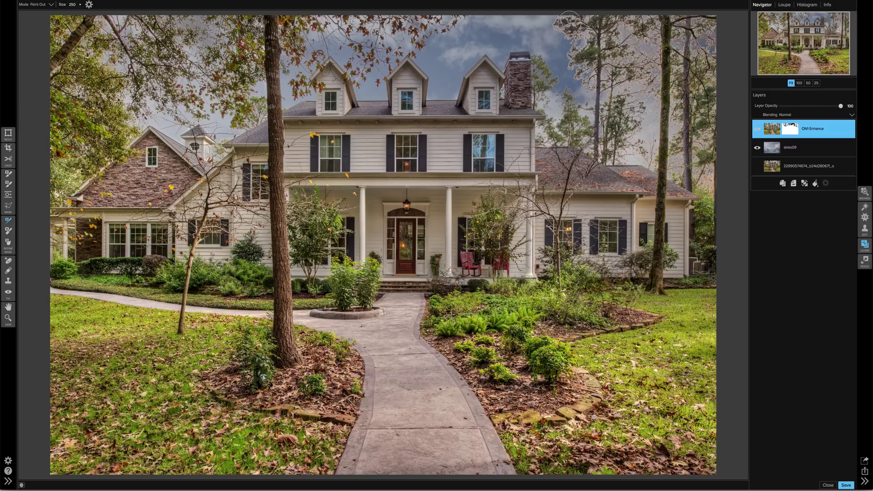
{"action": "mouse_move", "coordinate": [581, 20]}
{"action": "left_mouse_down"}
{"action": "mouse_move", "coordinate": [559, 26]}
{"action": "mouse_move", "coordinate": [583, 49]}
{"action": "mouse_move", "coordinate": [602, 149]}
{"action": "left_mouse_up"}
{"action": "mouse_move", "coordinate": [616, 135]}
{"action": "left_mouse_down"}
{"action": "mouse_move", "coordinate": [615, 97]}
{"action": "mouse_move", "coordinate": [627, 120]}
{"action": "mouse_move", "coordinate": [623, 153]}
{"action": "mouse_move", "coordinate": [644, 153]}
{"action": "mouse_move", "coordinate": [636, 97]}
{"action": "mouse_move", "coordinate": [595, 76]}
{"action": "mouse_move", "coordinate": [622, 66]}
{"action": "mouse_move", "coordinate": [637, 82]}
{"action": "mouse_move", "coordinate": [634, 25]}
{"action": "mouse_move", "coordinate": [590, 21]}
{"action": "mouse_move", "coordinate": [609, 29]}
{"action": "mouse_move", "coordinate": [613, 53]}
{"action": "mouse_move", "coordinate": [621, 45]}
{"action": "mouse_move", "coordinate": [572, 54]}
{"action": "left_mouse_up"}
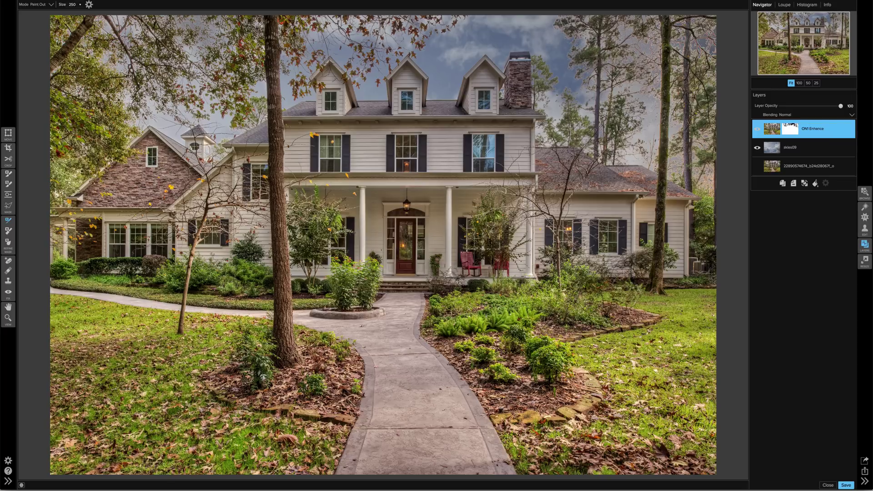
{"action": "mouse_move", "coordinate": [630, 26]}
{"action": "left_mouse_down"}
{"action": "mouse_move", "coordinate": [709, 24]}
{"action": "mouse_move", "coordinate": [709, 193]}
{"action": "mouse_move", "coordinate": [670, 164]}
{"action": "mouse_move", "coordinate": [682, 153]}
{"action": "mouse_move", "coordinate": [689, 159]}
{"action": "mouse_move", "coordinate": [687, 28]}
{"action": "mouse_move", "coordinate": [670, 46]}
{"action": "mouse_move", "coordinate": [676, 149]}
{"action": "mouse_move", "coordinate": [662, 160]}
{"action": "mouse_move", "coordinate": [657, 32]}
{"action": "mouse_move", "coordinate": [646, 27]}
{"action": "mouse_move", "coordinate": [645, 139]}
{"action": "left_mouse_up"}
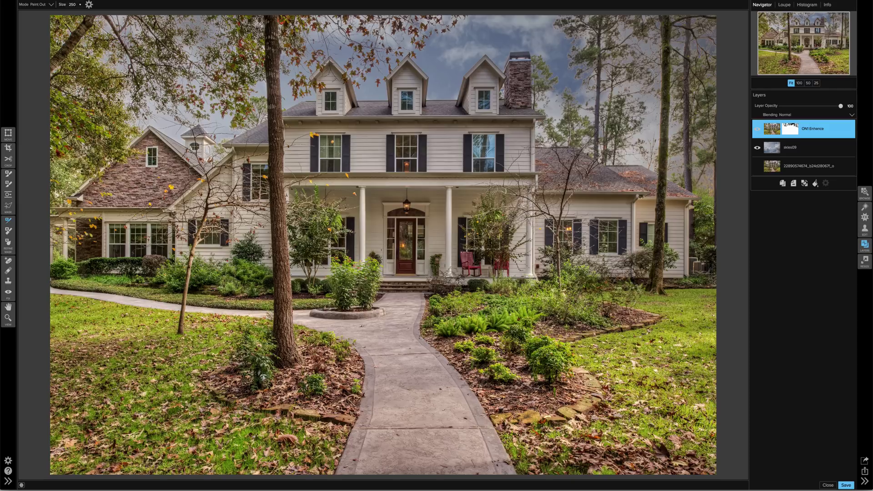
{"action": "mouse_move", "coordinate": [706, 22]}
{"action": "left_mouse_down"}
{"action": "mouse_move", "coordinate": [705, 180]}
{"action": "mouse_move", "coordinate": [696, 148]}
{"action": "mouse_move", "coordinate": [700, 33]}
{"action": "mouse_move", "coordinate": [682, 11]}
{"action": "mouse_move", "coordinate": [682, 173]}
{"action": "mouse_move", "coordinate": [674, 166]}
{"action": "mouse_move", "coordinate": [667, 32]}
{"action": "mouse_move", "coordinate": [659, 16]}
{"action": "mouse_move", "coordinate": [664, 162]}
{"action": "left_mouse_up"}
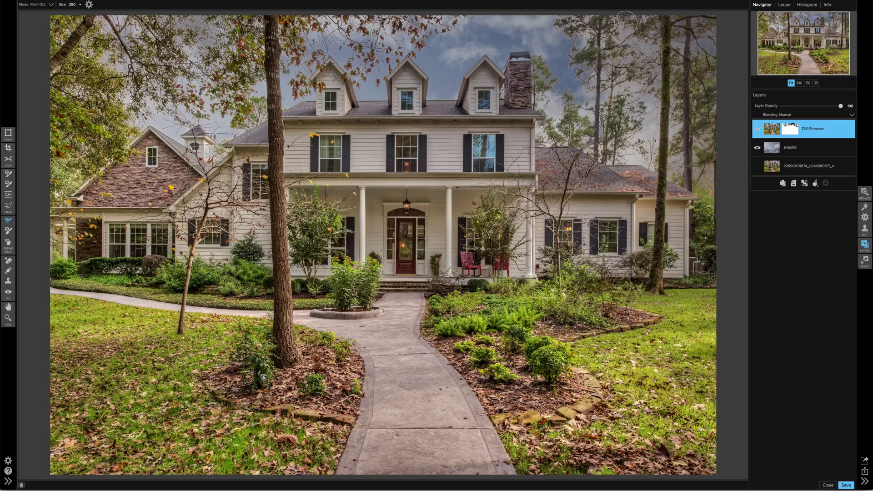
Refine the mask along the trees right of the chimney and around the dormer edges with the Refine Brush in Paint Out mode.
{"action": "mouse_move", "coordinate": [625, 18]}
{"action": "left_mouse_down"}
{"action": "mouse_move", "coordinate": [639, 120]}
{"action": "mouse_move", "coordinate": [629, 141]}
{"action": "mouse_move", "coordinate": [616, 155]}
{"action": "mouse_move", "coordinate": [622, 107]}
{"action": "mouse_move", "coordinate": [612, 30]}
{"action": "mouse_move", "coordinate": [604, 28]}
{"action": "mouse_move", "coordinate": [603, 150]}
{"action": "mouse_move", "coordinate": [591, 24]}
{"action": "mouse_move", "coordinate": [556, 24]}
{"action": "mouse_move", "coordinate": [578, 39]}
{"action": "mouse_move", "coordinate": [584, 143]}
{"action": "mouse_move", "coordinate": [543, 136]}
{"action": "mouse_move", "coordinate": [560, 115]}
{"action": "mouse_move", "coordinate": [542, 97]}
{"action": "mouse_move", "coordinate": [540, 58]}
{"action": "mouse_move", "coordinate": [563, 96]}
{"action": "left_mouse_up"}
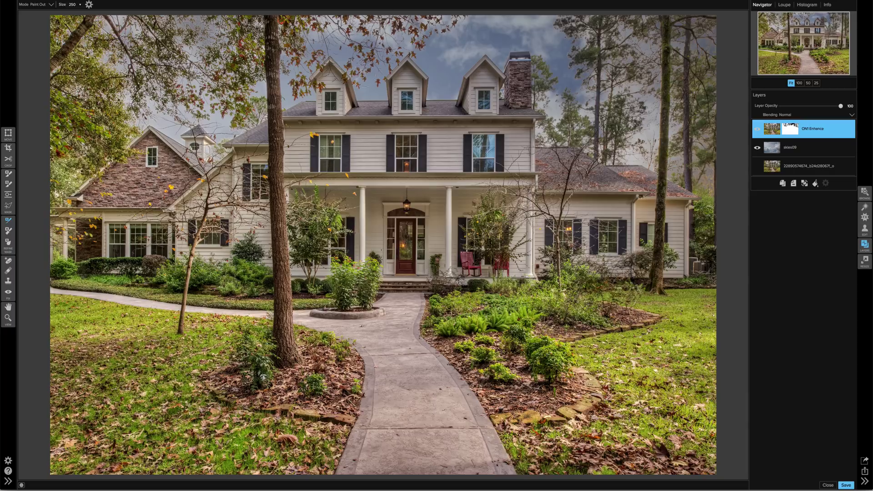
{"action": "mouse_move", "coordinate": [362, 81]}
{"action": "left_mouse_down"}
{"action": "mouse_move", "coordinate": [386, 54]}
{"action": "mouse_move", "coordinate": [380, 66]}
{"action": "mouse_move", "coordinate": [391, 52]}
{"action": "mouse_move", "coordinate": [464, 20]}
{"action": "mouse_move", "coordinate": [282, 24]}
{"action": "mouse_move", "coordinate": [293, 85]}
{"action": "mouse_move", "coordinate": [301, 92]}
{"action": "mouse_move", "coordinate": [299, 71]}
{"action": "mouse_move", "coordinate": [321, 48]}
{"action": "mouse_move", "coordinate": [313, 57]}
{"action": "mouse_move", "coordinate": [299, 46]}
{"action": "mouse_move", "coordinate": [319, 36]}
{"action": "mouse_move", "coordinate": [419, 31]}
{"action": "mouse_move", "coordinate": [336, 41]}
{"action": "mouse_move", "coordinate": [355, 65]}
{"action": "left_mouse_up"}
{"action": "left_click_drag", "start_coordinate": [368, 70], "coordinate": [362, 78]}
{"action": "left_click", "coordinate": [351, 69]}
{"action": "left_click", "coordinate": [501, 92]}
{"action": "key", "text": "bracketleft"}
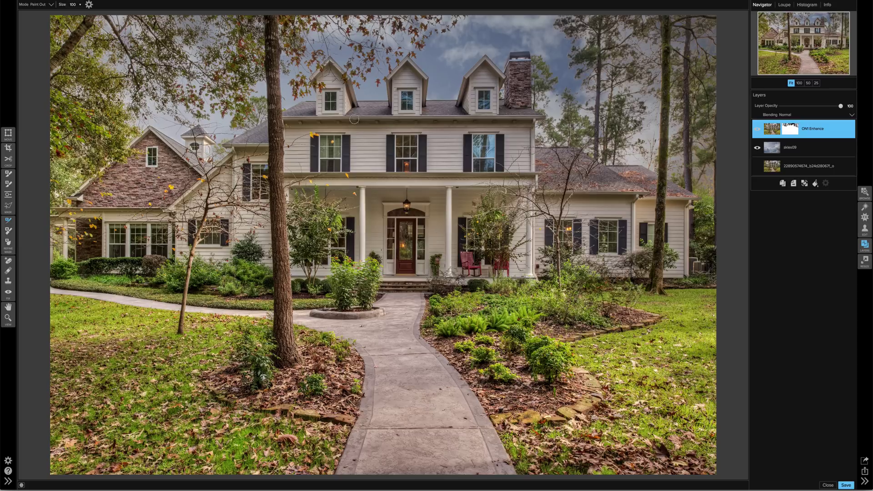
Display the layer mask and fill the grey gaps along the roofline and cupola with a size 100 Masking Brush in Paint In mode.
{"action": "key", "text": "ctrl+m"}
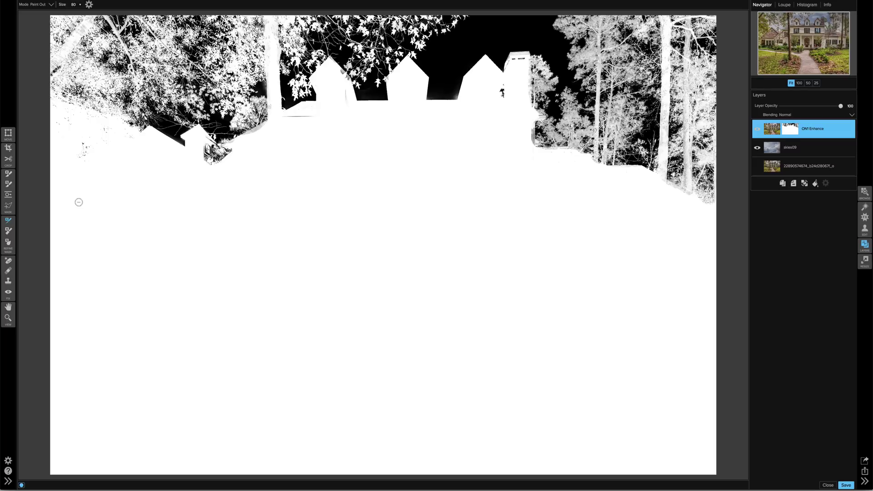
{"action": "left_click", "coordinate": [9, 174]}
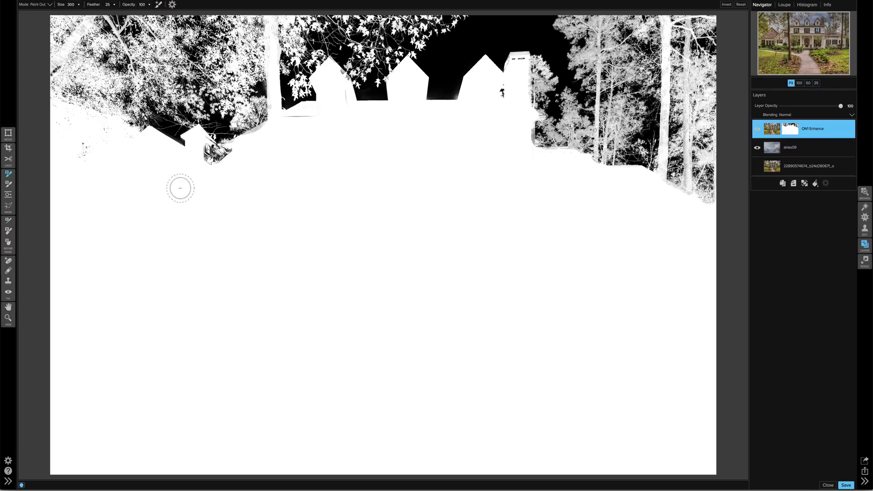
{"action": "key", "text": "bracketleft"}
{"action": "key", "text": "bracketleft"}
{"action": "key", "text": "bracketleft"}
{"action": "key", "text": "bracketleft"}
{"action": "left_click", "coordinate": [34, 7]}
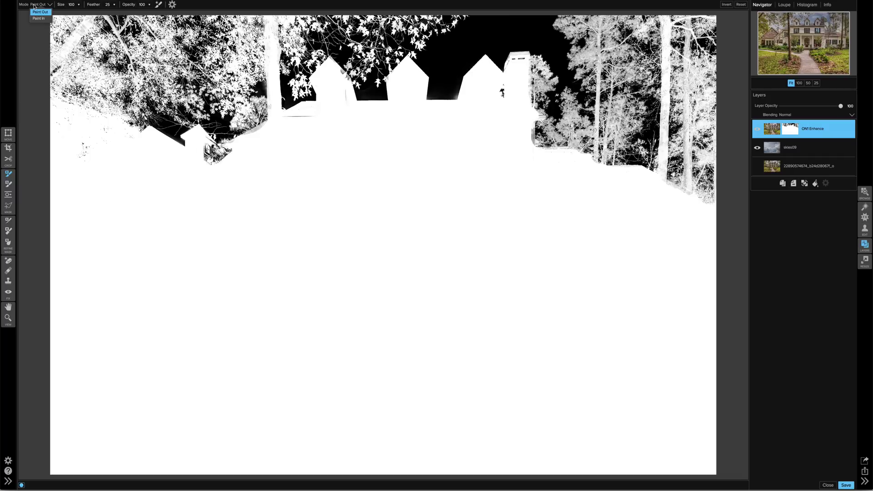
{"action": "left_click", "coordinate": [37, 15]}
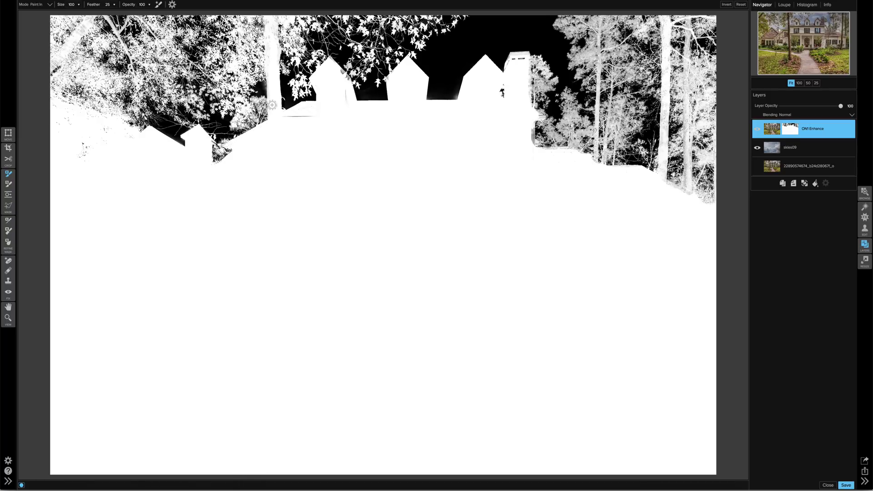
{"action": "left_click_drag", "start_coordinate": [288, 117], "coordinate": [351, 118]}
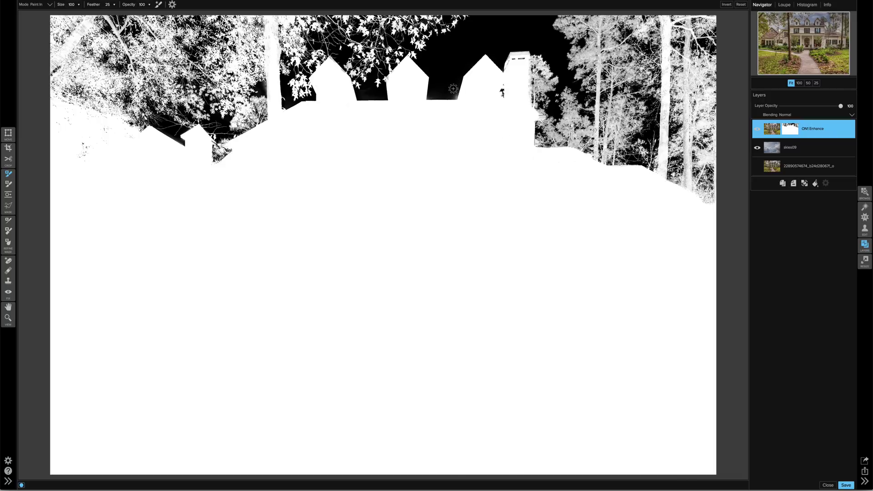
Paint out the grey sky remnants between the dormers using a size 250 Masking Brush in Paint Out mode with Perfect Brush enabled.
{"action": "key", "text": "ctrl+equal"}
{"action": "key", "text": "ctrl+equal"}
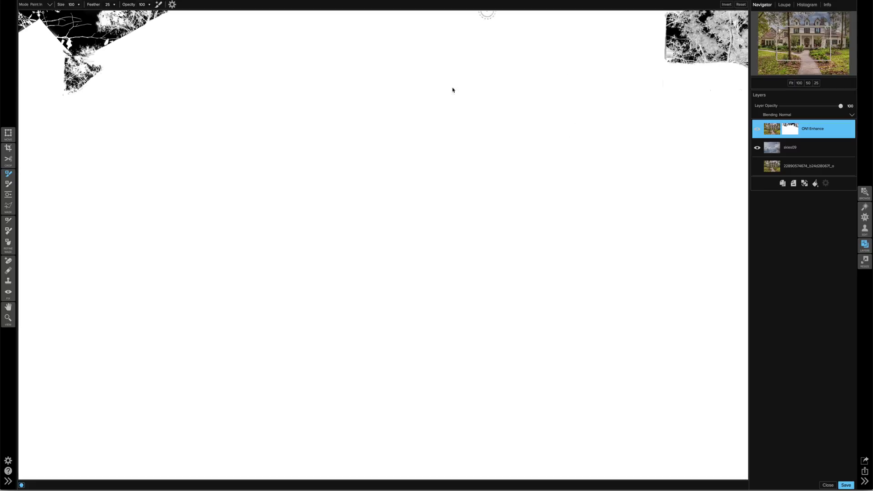
{"action": "left_click_drag", "start_coordinate": [470, 178], "coordinate": [457, 248]}
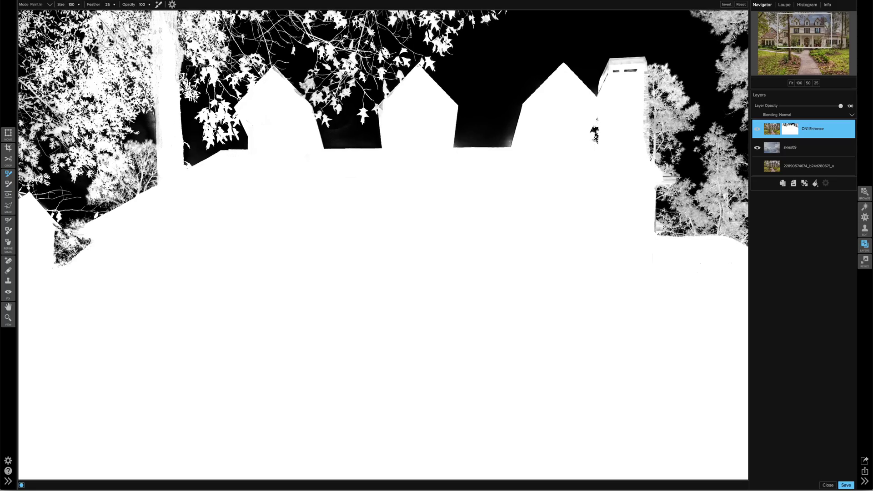
{"action": "left_click", "coordinate": [159, 5]}
{"action": "key", "text": "bracketright"}
{"action": "key", "text": "bracketright"}
{"action": "key", "text": "bracketright"}
{"action": "key", "text": "bracketright"}
{"action": "key", "text": "bracketright"}
{"action": "key", "text": "bracketright"}
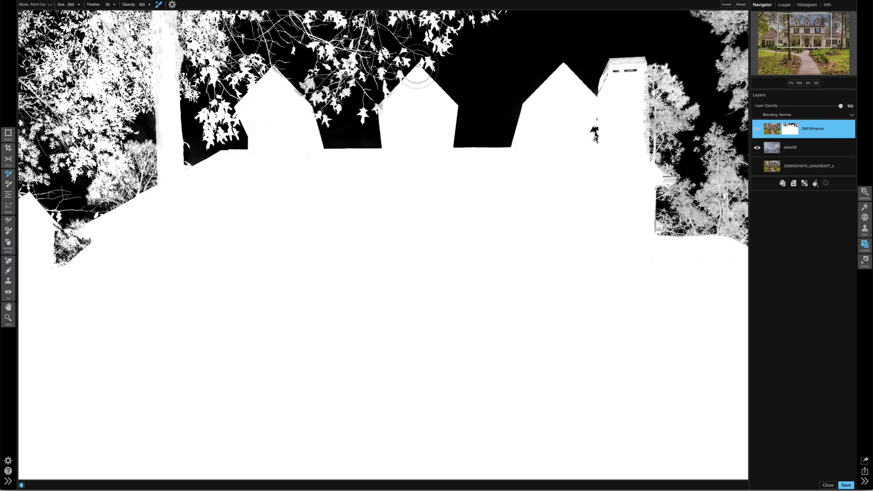
Return to the full photo view and toggle the skies09 layer off and on to compare the sky replacement.
{"action": "left_click", "coordinate": [791, 83]}
{"action": "key", "text": "ctrl+m"}
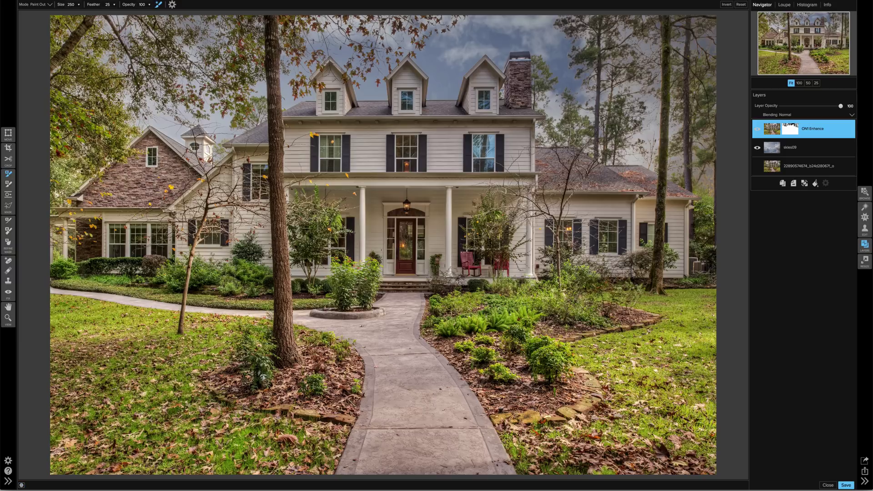
{"action": "left_click", "coordinate": [757, 148]}
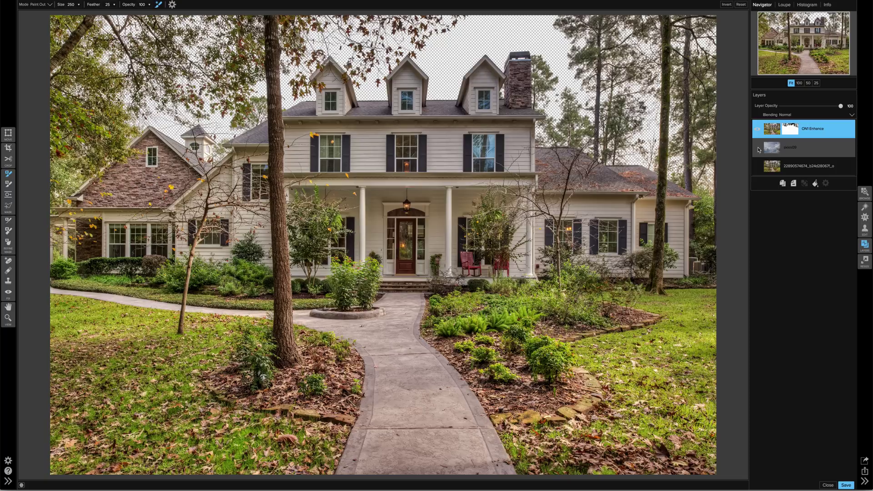
{"action": "left_click", "coordinate": [757, 148]}
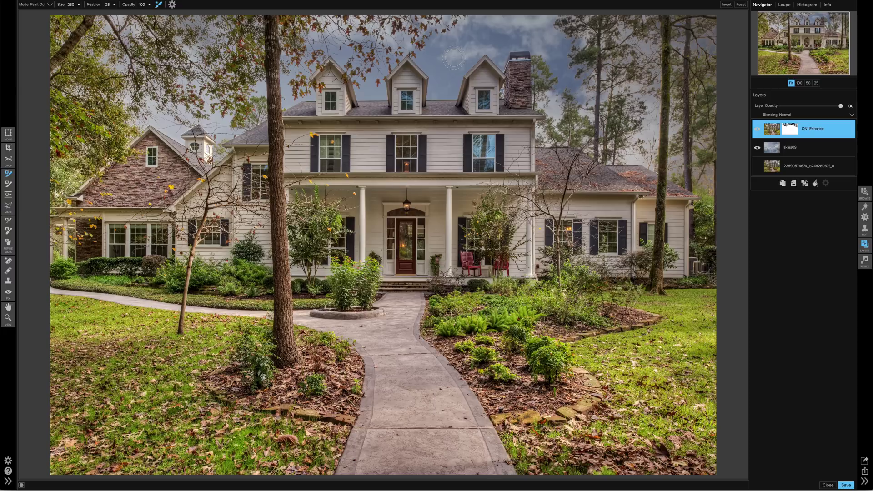
Switch to the Refine Brush in Paint Out mode for the ON1 Enhance layer's mask.
{"action": "left_click", "coordinate": [9, 221]}
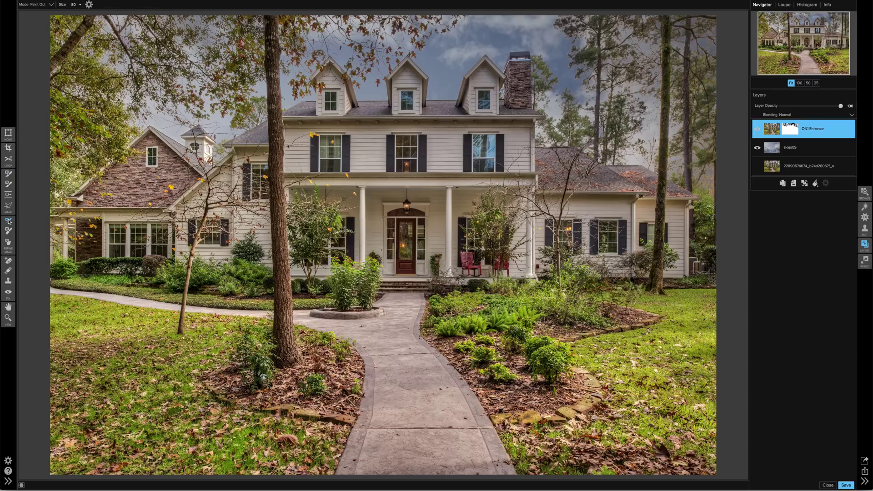